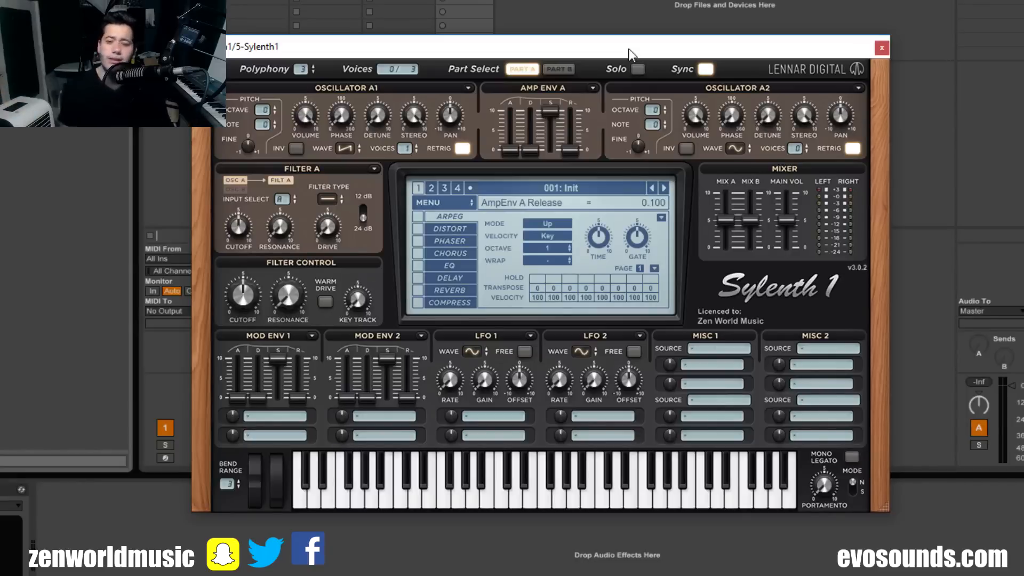
Adjust LFO 1's rate and set it to 8/1D
click(494, 416)
click(486, 401)
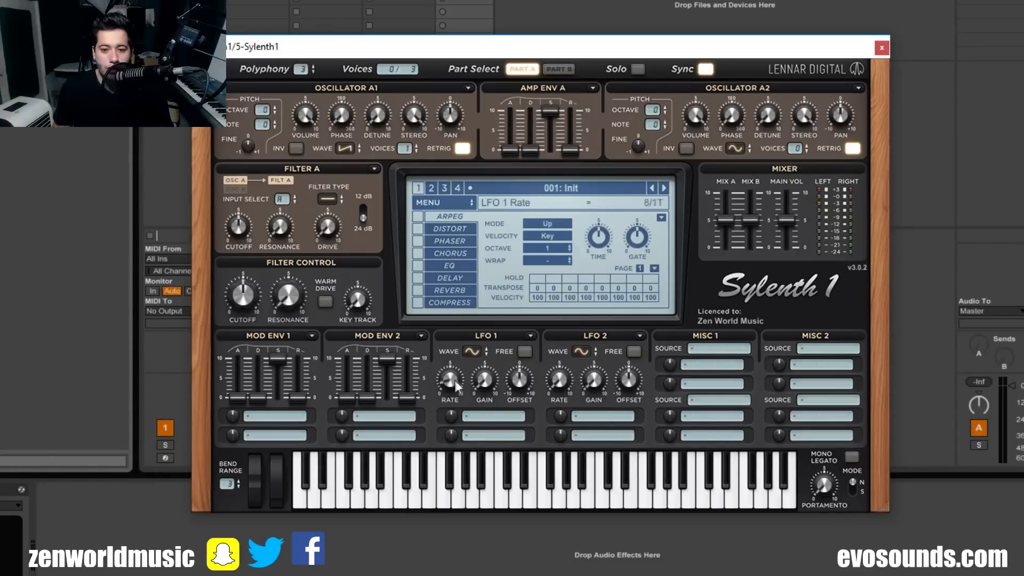
drag(451, 377, 489, 372)
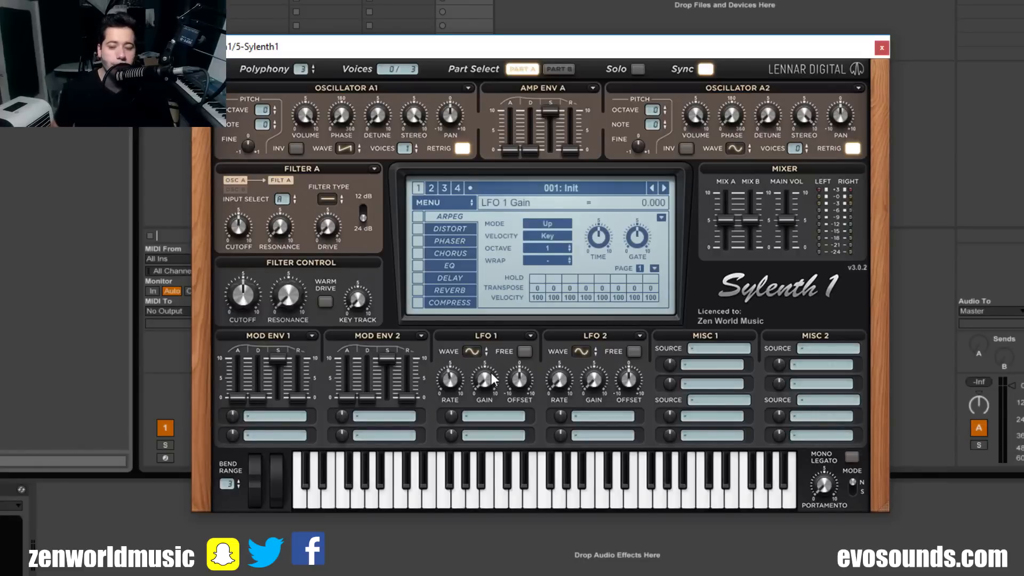
drag(470, 371, 476, 373)
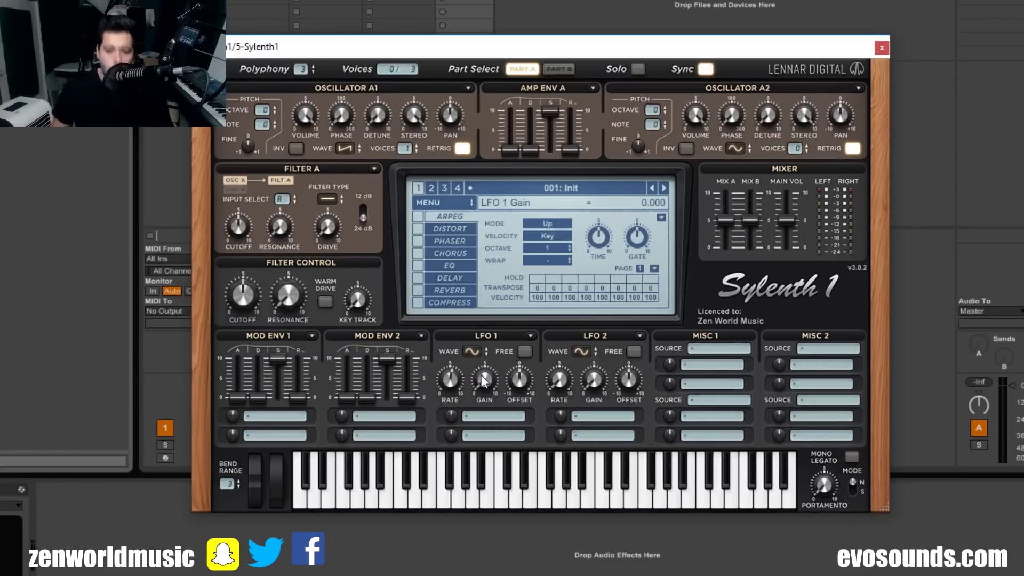
drag(461, 378, 428, 560)
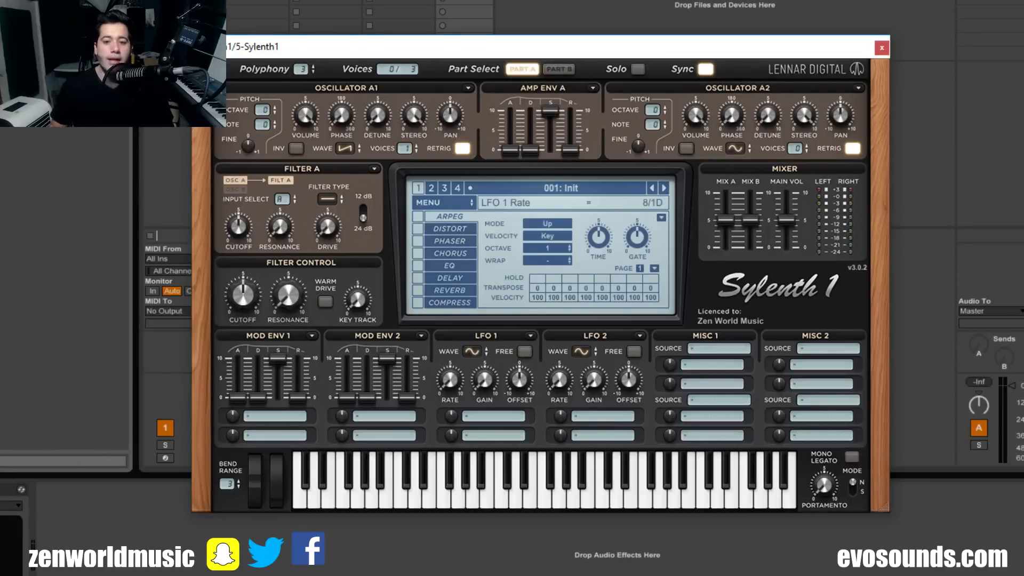
mouse_move(467, 575)
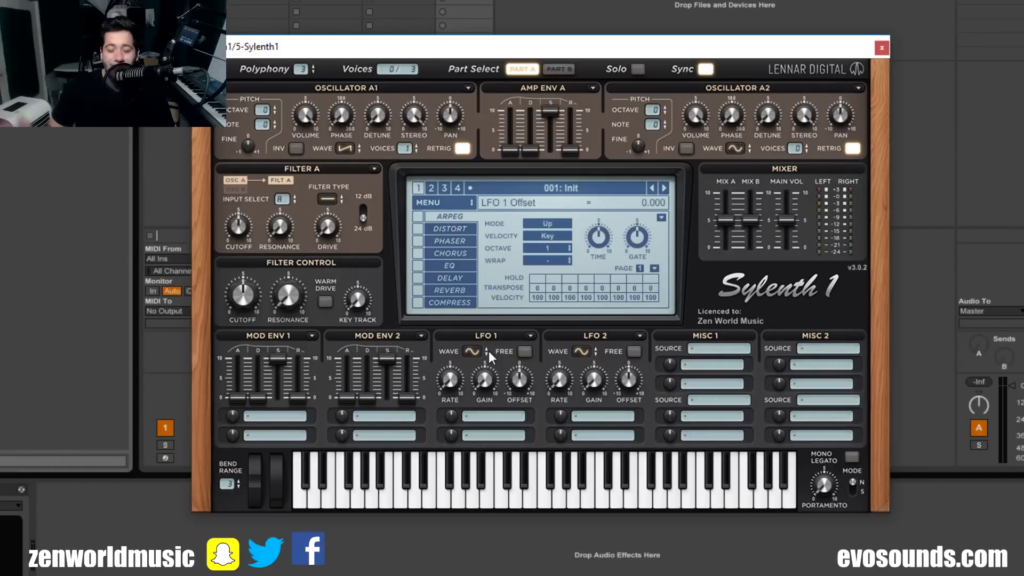
Try the Pulse wave on LFO 1 and return it to Sine
click(472, 352)
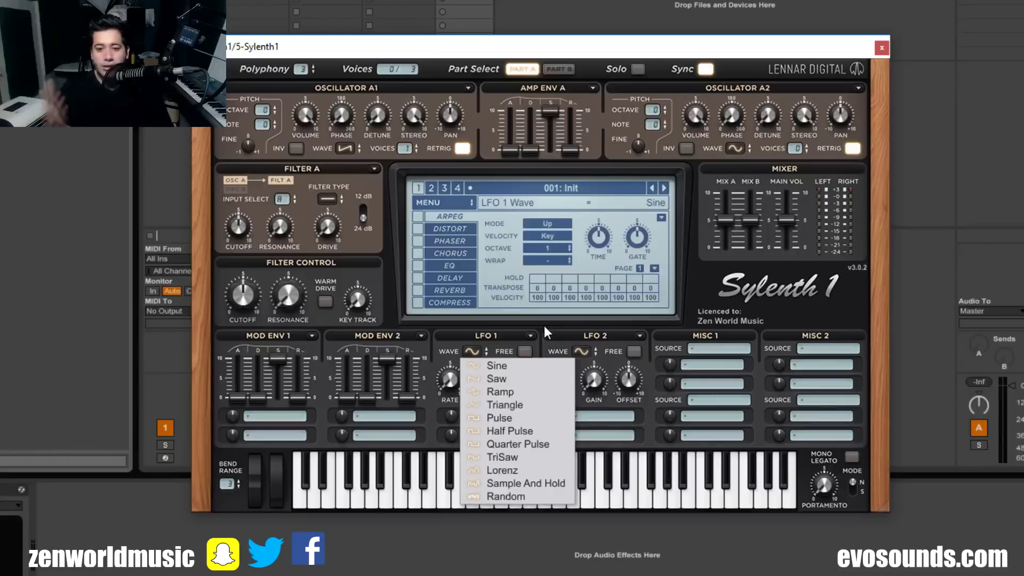
click(498, 418)
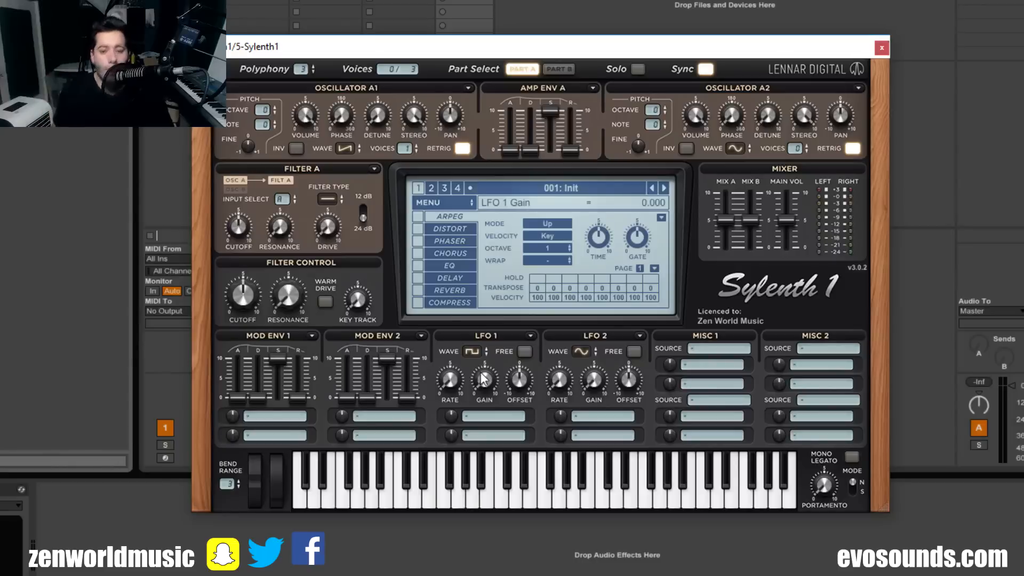
click(473, 352)
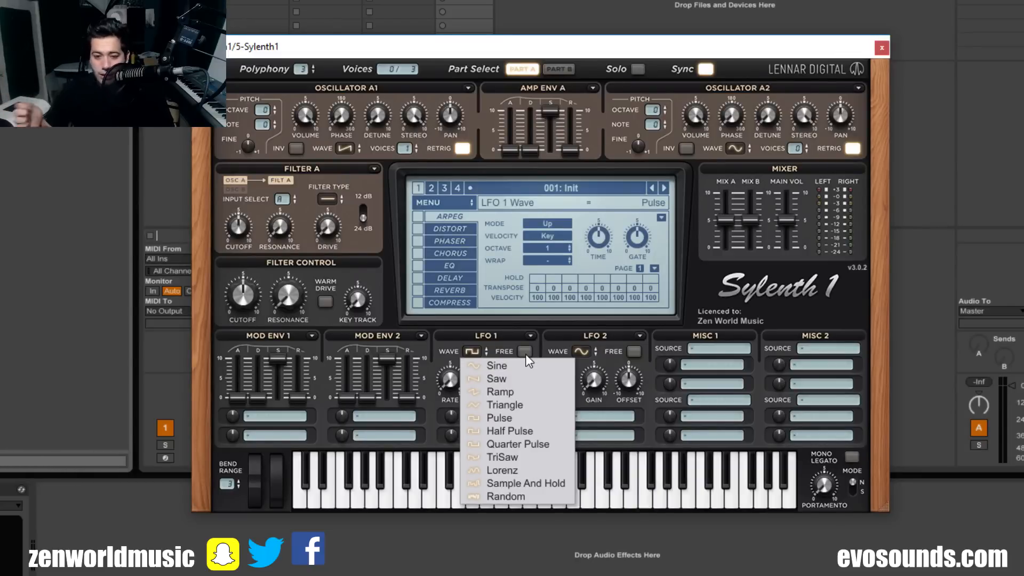
click(510, 366)
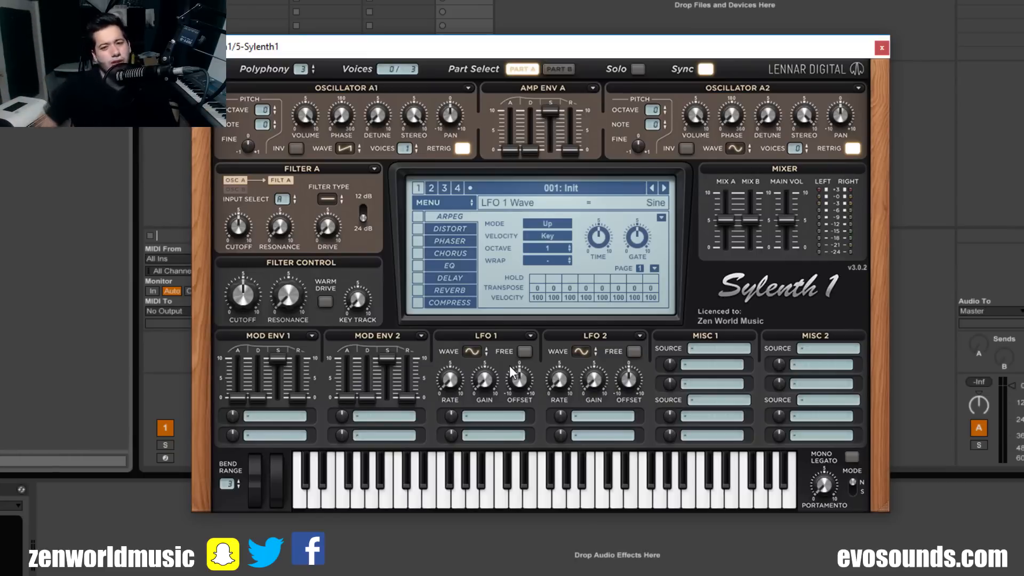
Try the Saw wave on LFO 1, restore Sine, and look through the available LFO waves
click(471, 351)
click(520, 380)
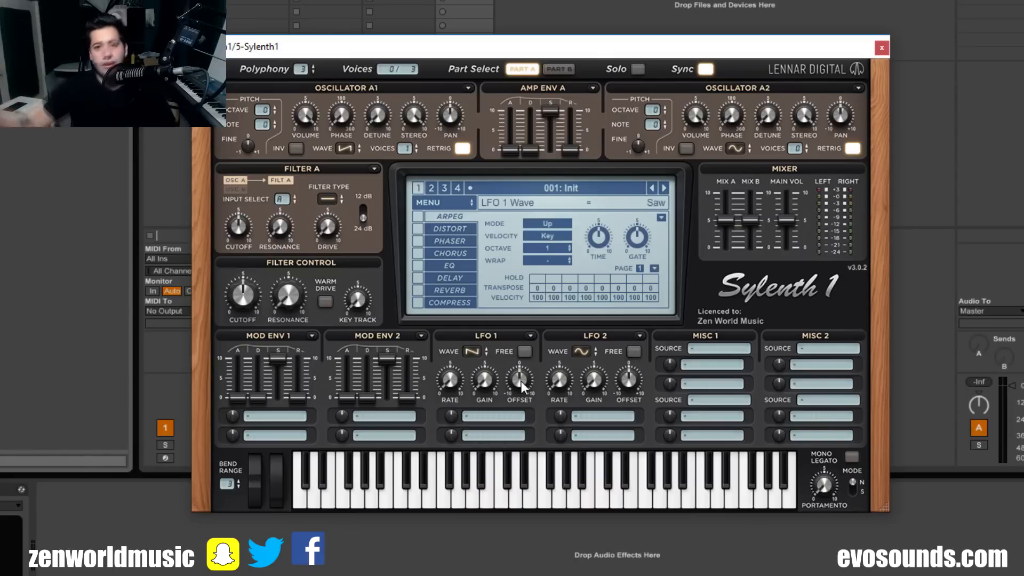
click(472, 351)
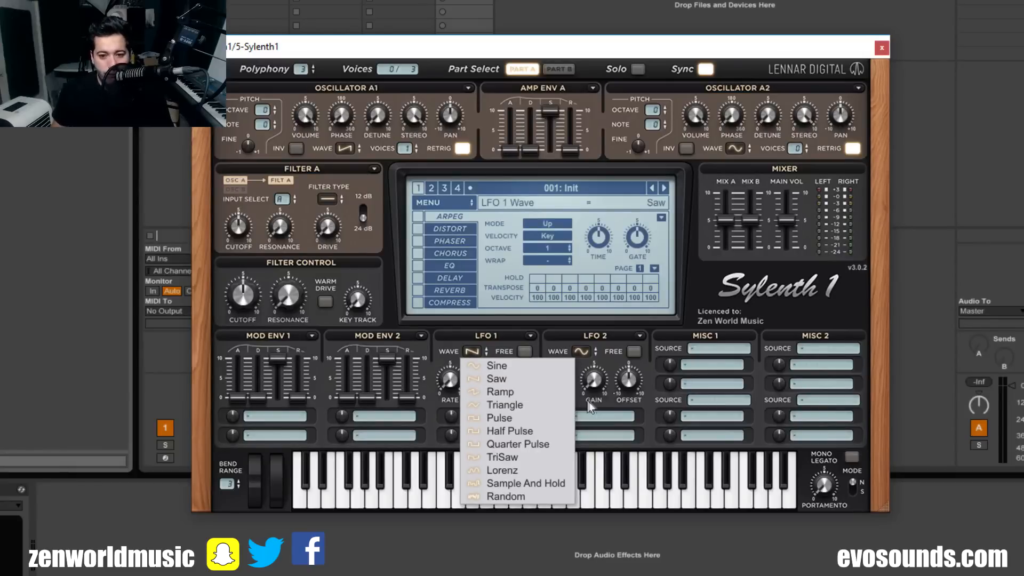
click(504, 366)
click(471, 350)
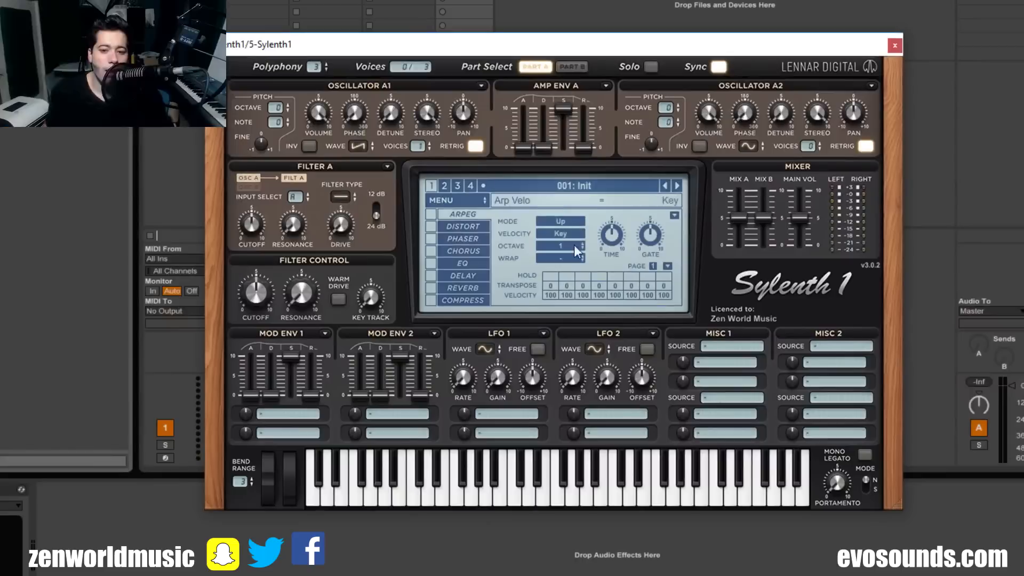
click(492, 349)
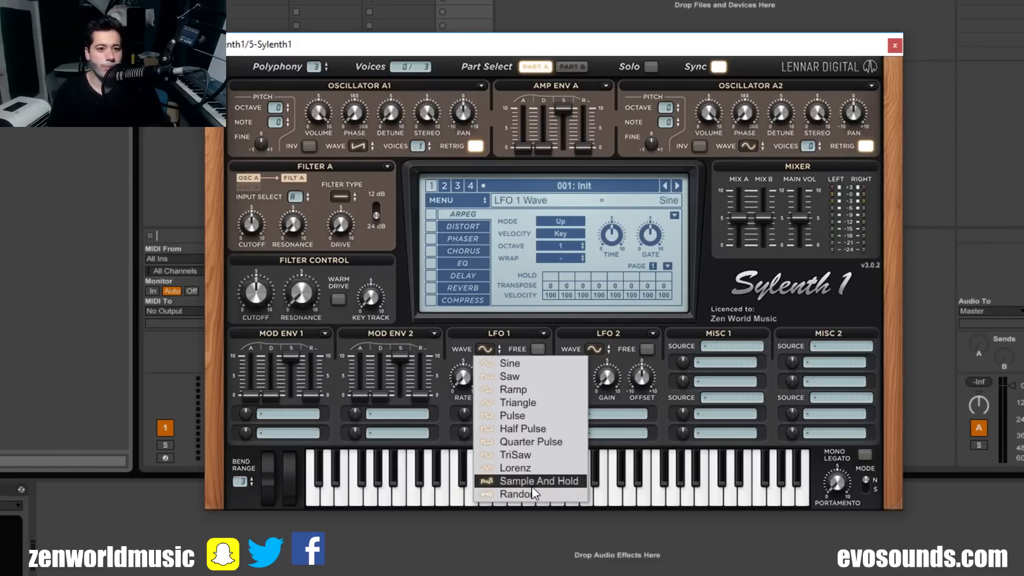
click(564, 306)
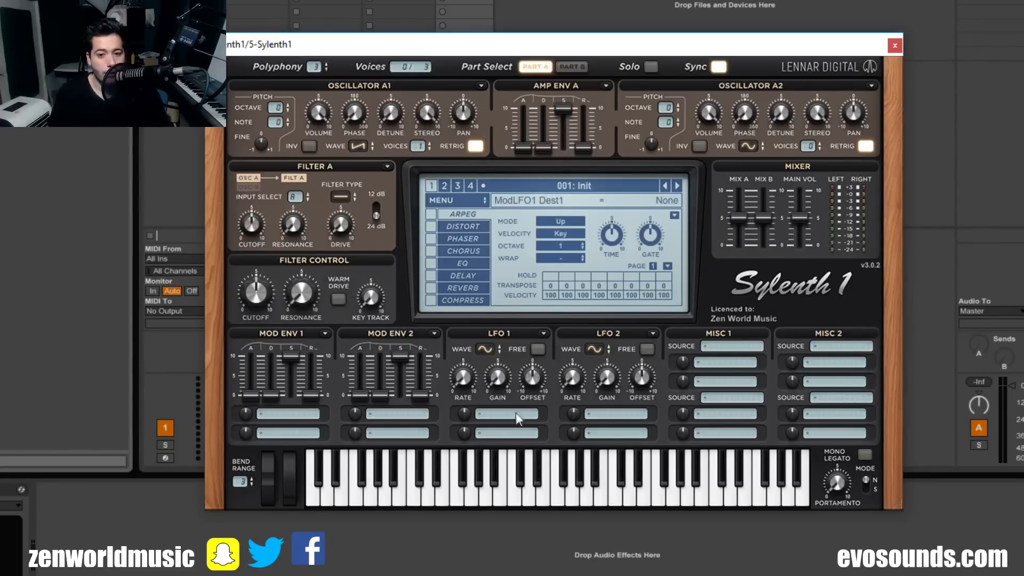
Route LFO 1's first modulation destination to Cutoff B and sweep the LFO's gain, ending at 0
mouse_move(505, 379)
mouse_down()
mouse_move(537, 357)
mouse_move(519, 403)
mouse_move(504, 370)
mouse_up()
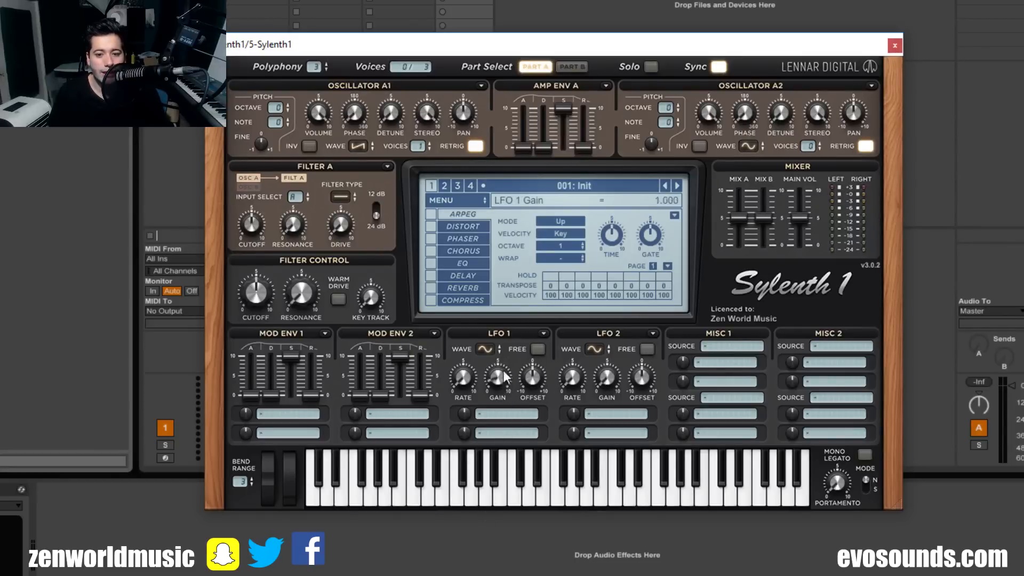
click(474, 413)
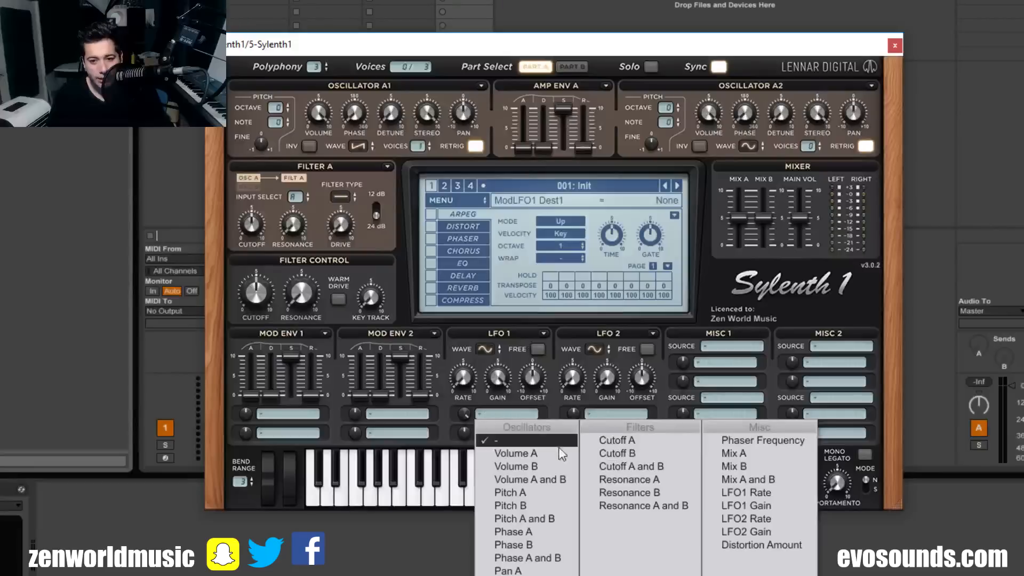
click(601, 452)
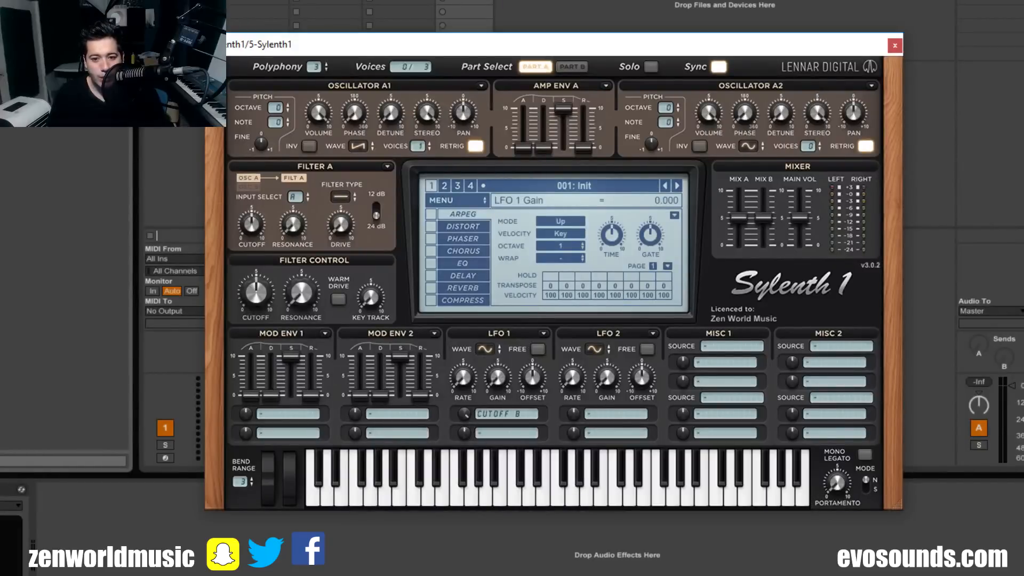
drag(500, 381, 535, 317)
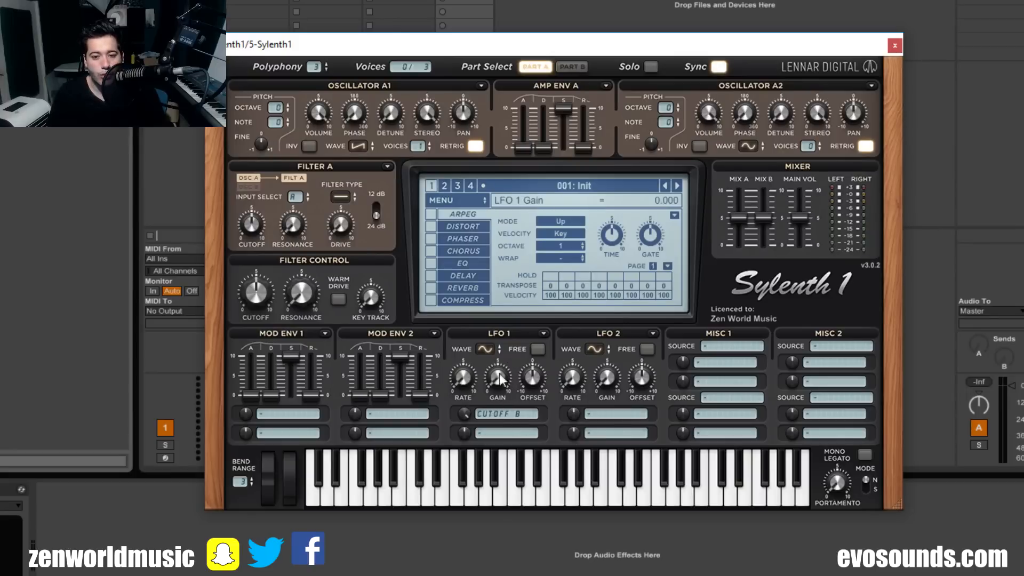
drag(502, 362, 505, 416)
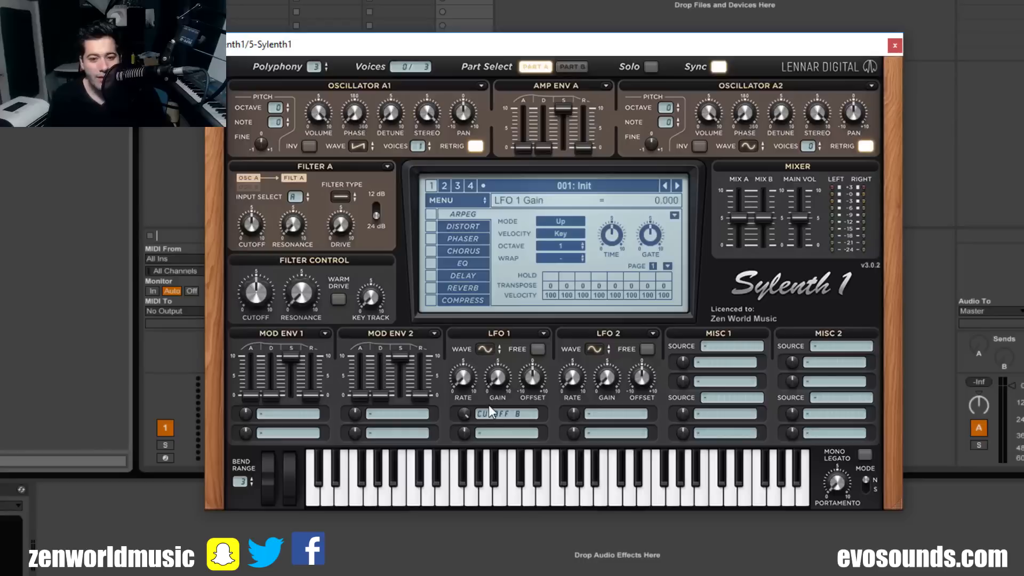
Change LFO 1's first modulation destination to Cutoff A and set Filter A's type to Lowpass
click(507, 413)
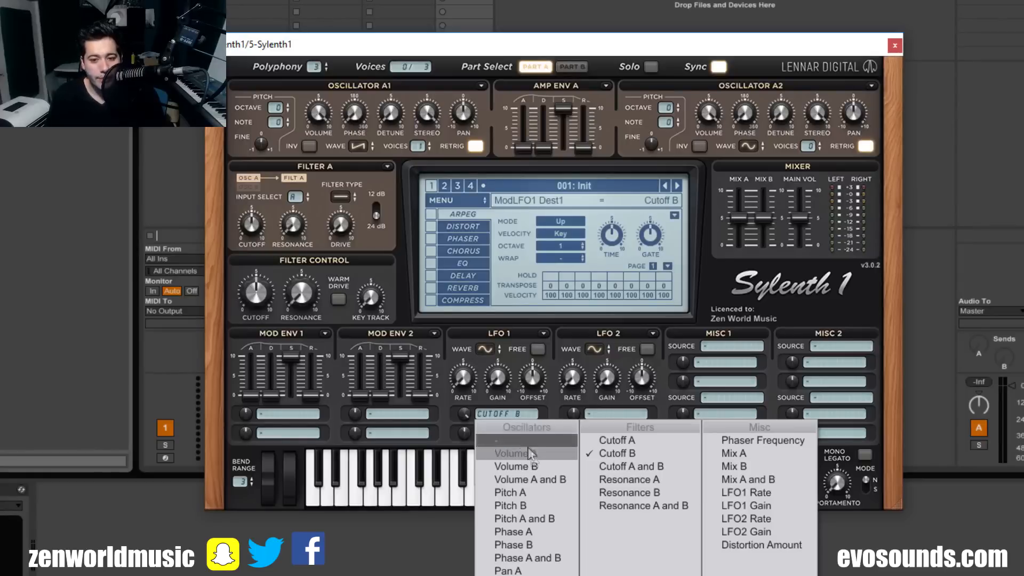
click(608, 437)
click(344, 198)
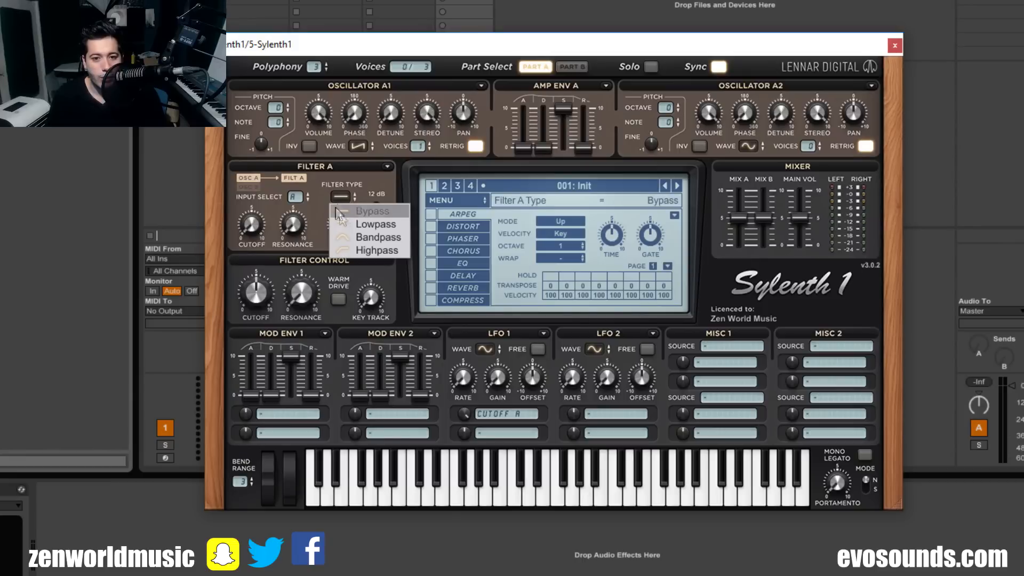
click(350, 221)
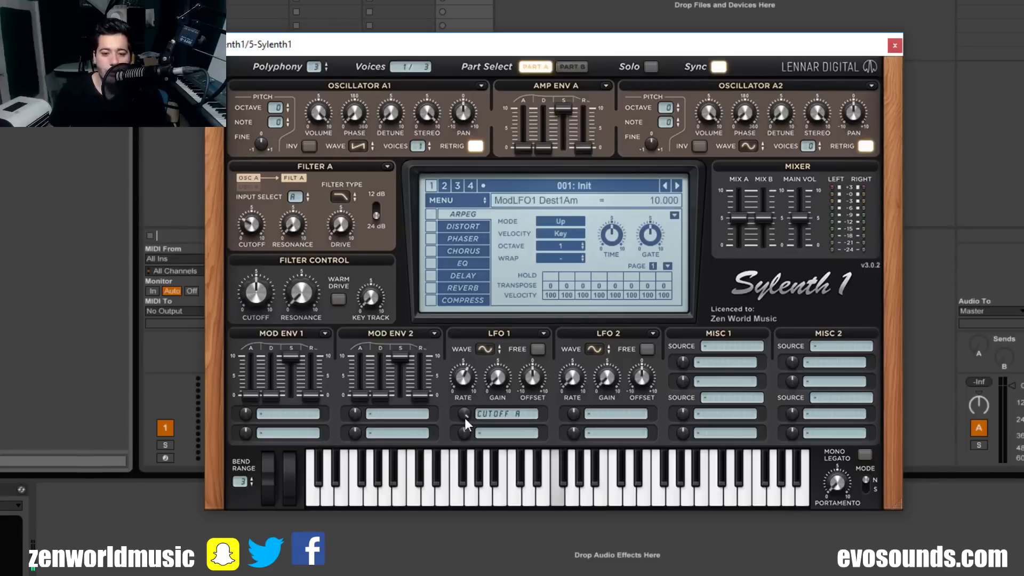
Raise LFO 1's gain to 10 and adjust its offset
drag(498, 387, 563, 358)
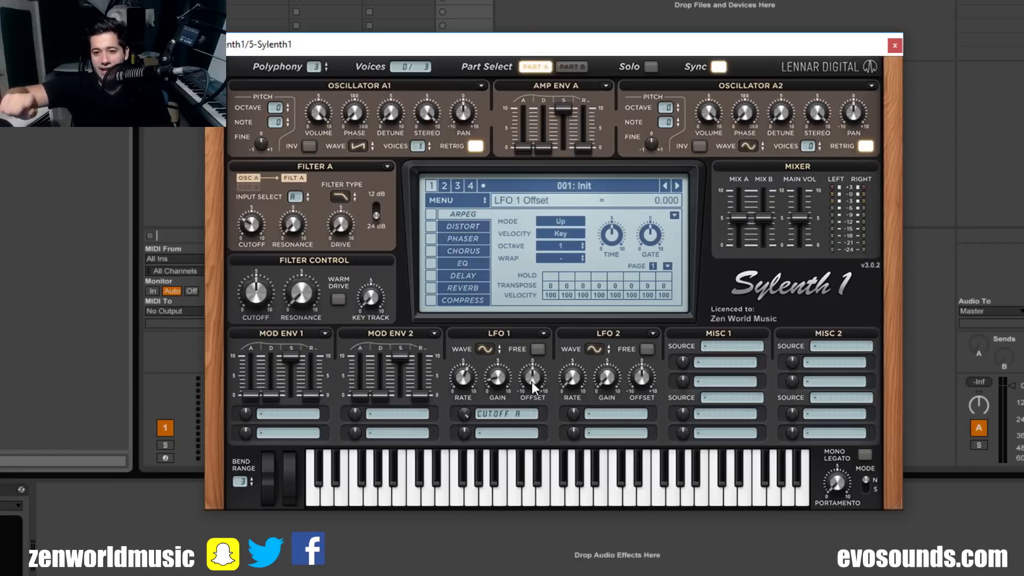
drag(532, 381, 545, 372)
drag(590, 337, 511, 293)
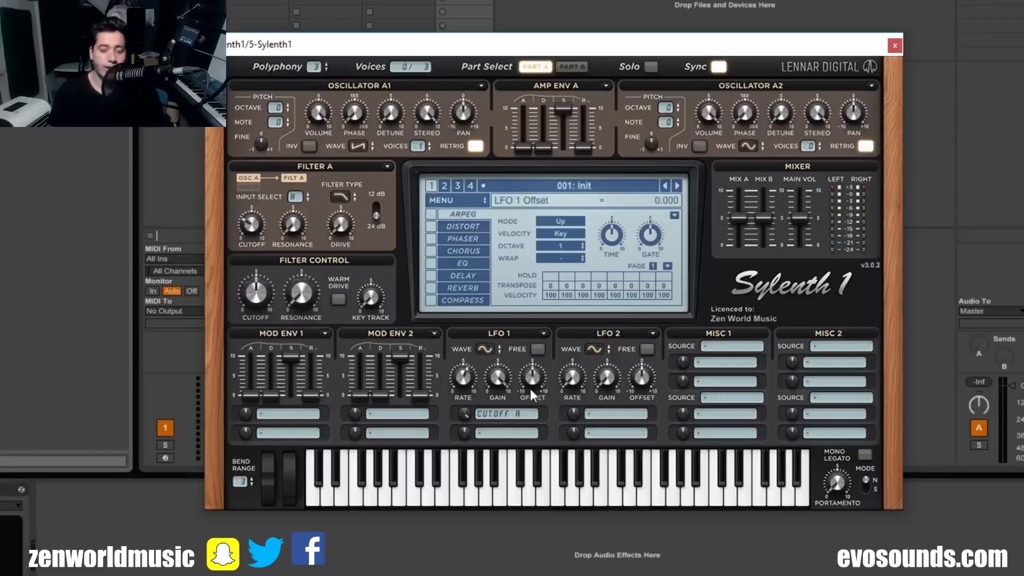
mouse_move(530, 389)
mouse_down()
mouse_move(597, 337)
mouse_move(535, 388)
mouse_up()
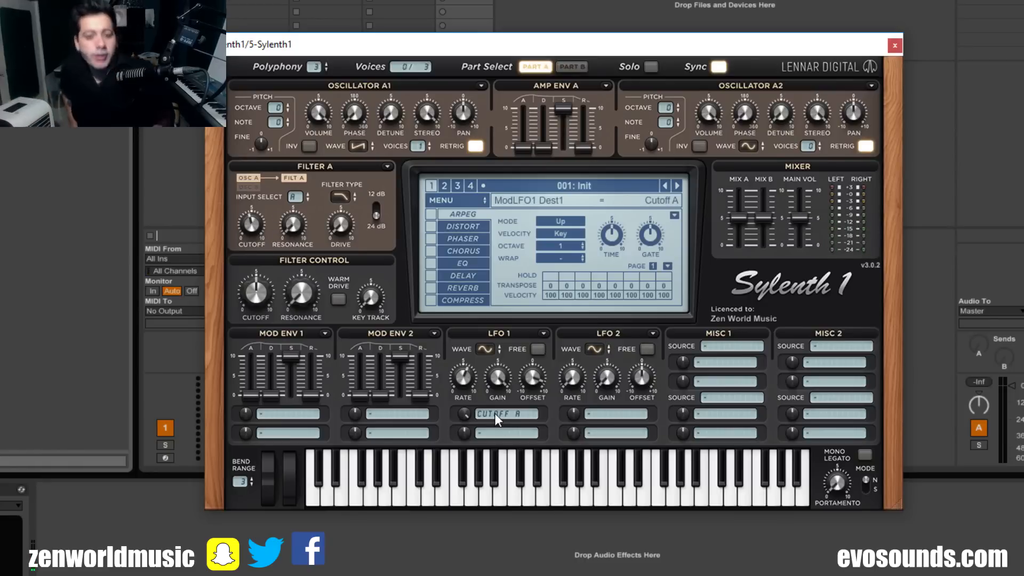
Try LFO 1 free-running with its rate at 67.837 Hz, turn Free off, and sweep the tempo-synced rate
click(538, 350)
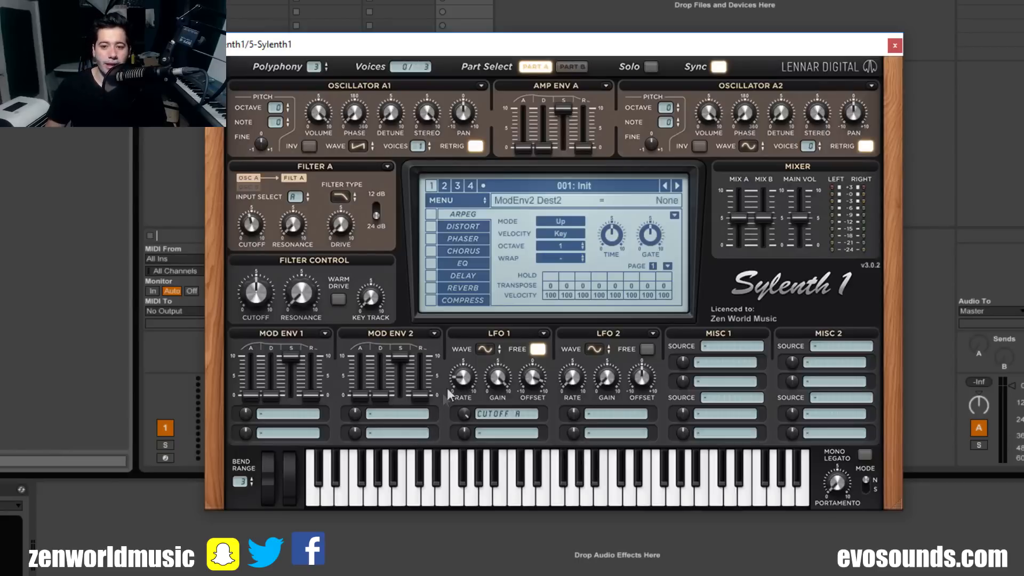
drag(460, 394, 569, 327)
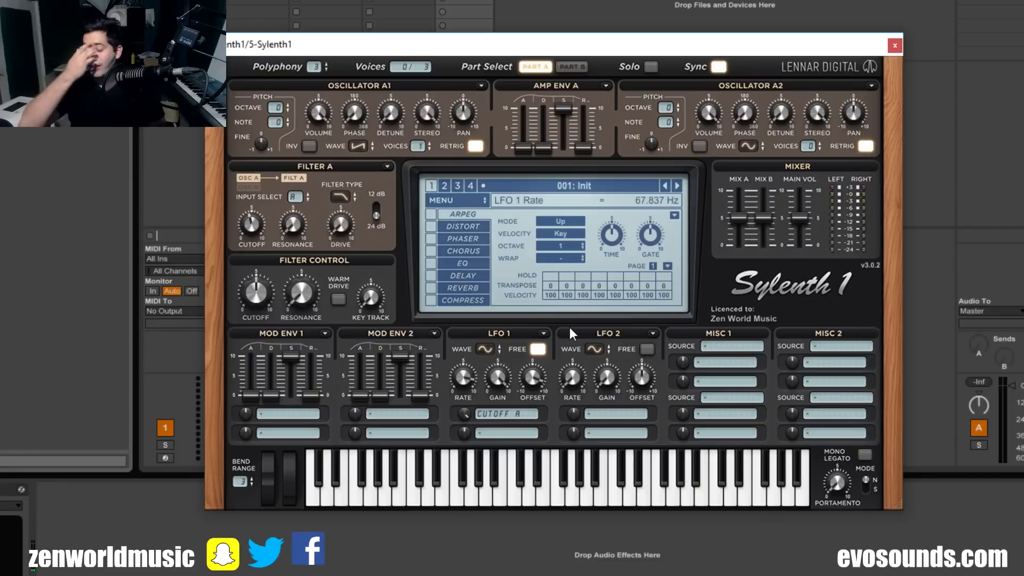
click(538, 349)
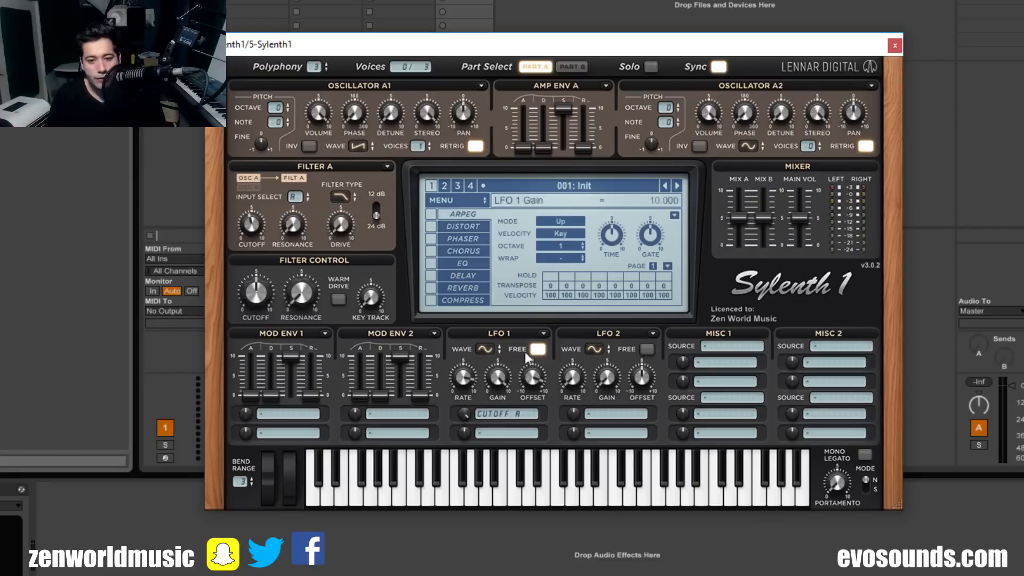
drag(469, 376, 522, 313)
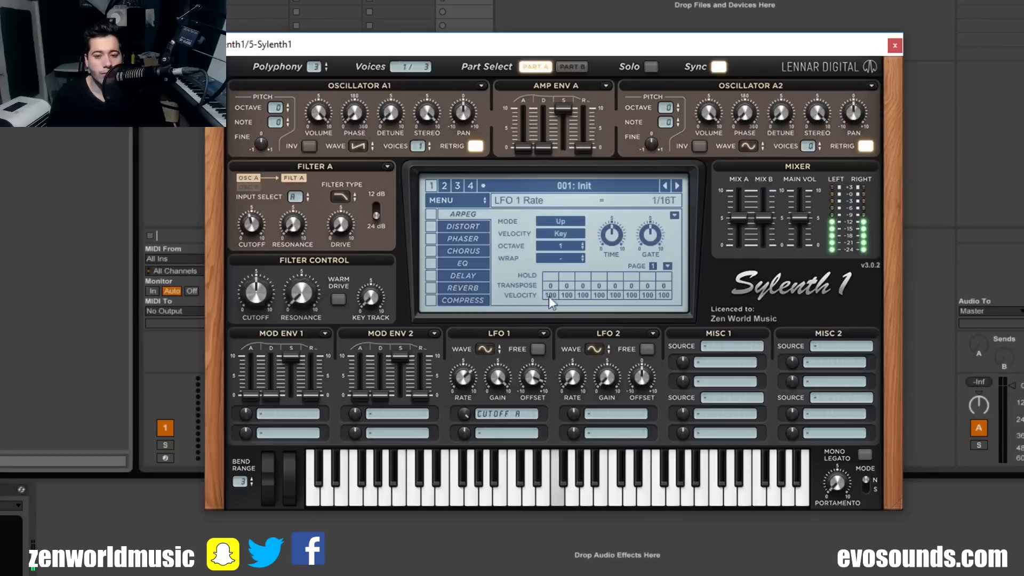
drag(467, 415, 455, 382)
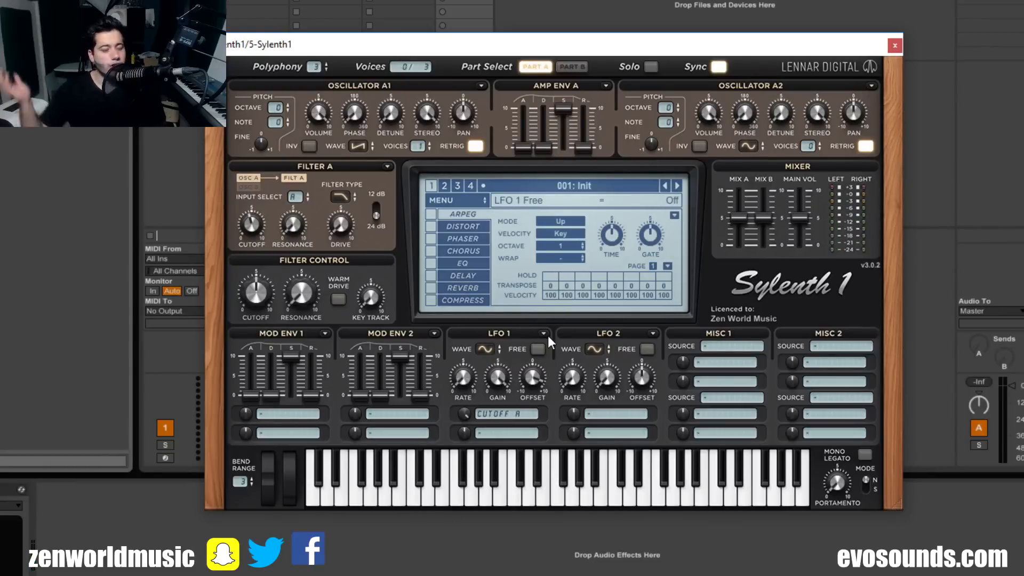
Audition the Saw, Ramp and Triangle waves on LFO 1 modulating the filter cutoff
click(487, 352)
click(504, 377)
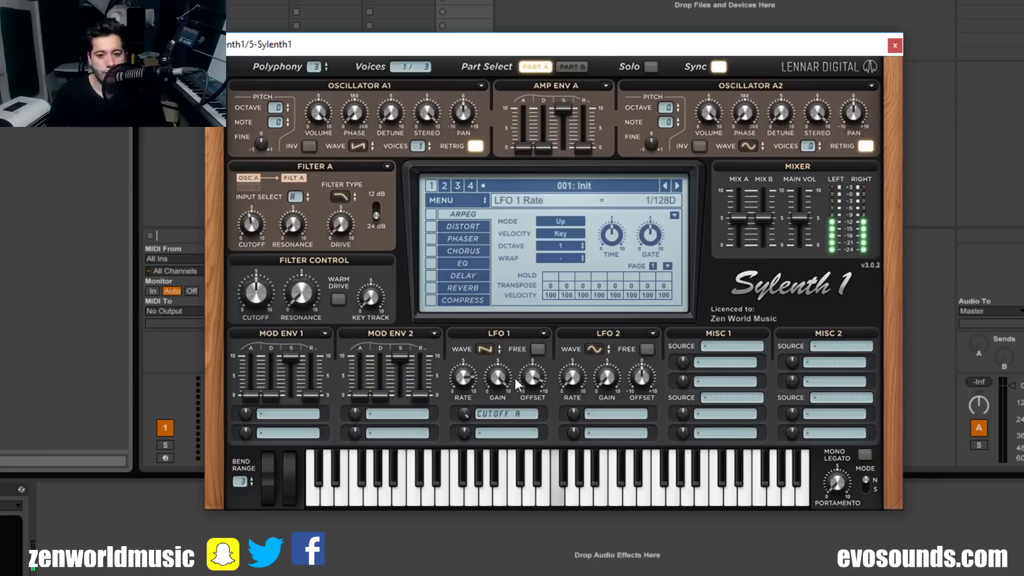
click(490, 349)
click(513, 389)
click(486, 350)
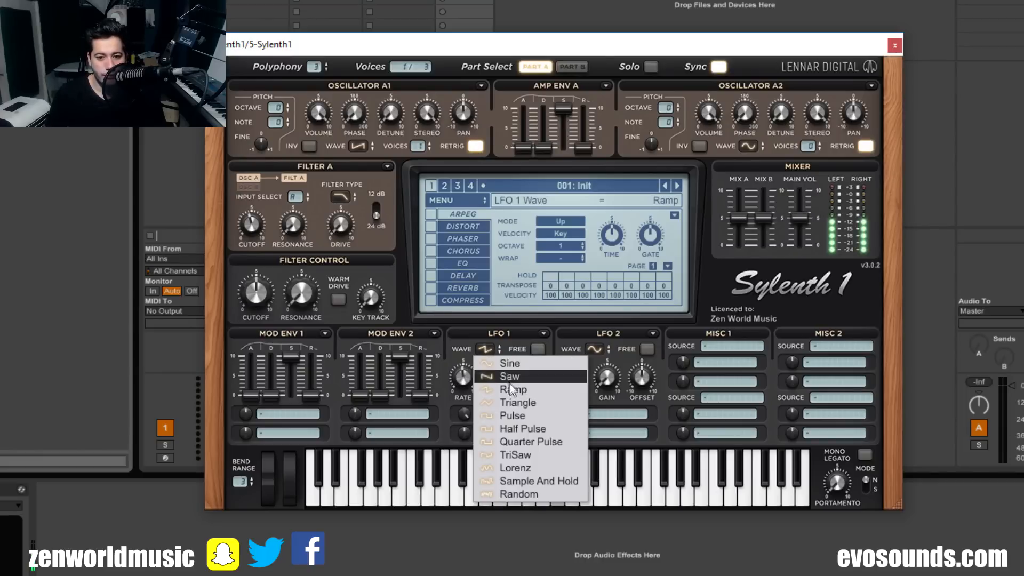
click(516, 403)
click(486, 350)
click(505, 404)
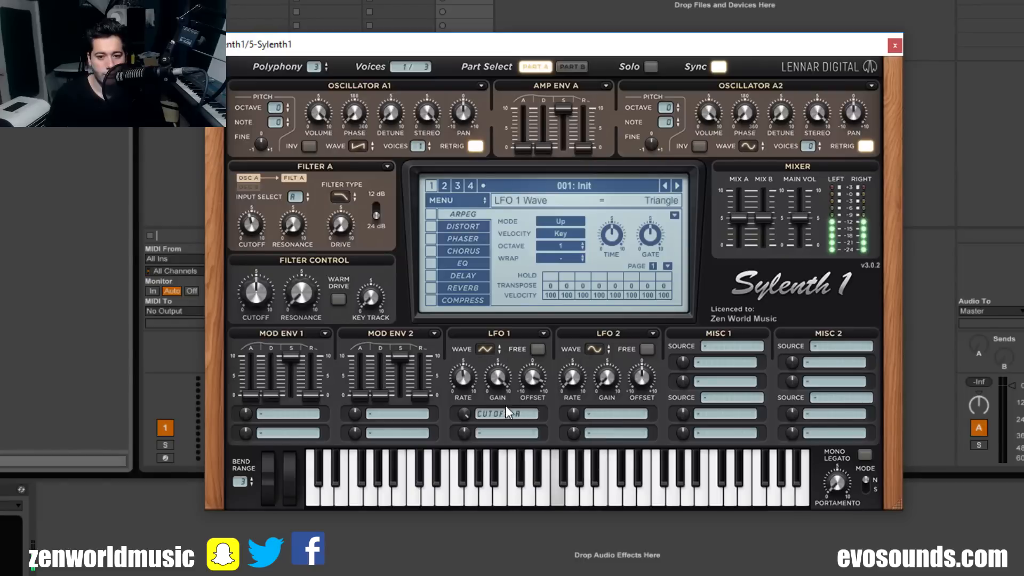
Audition the Half Pulse wave on LFO 1 and switch it to Pulse
click(484, 349)
click(518, 420)
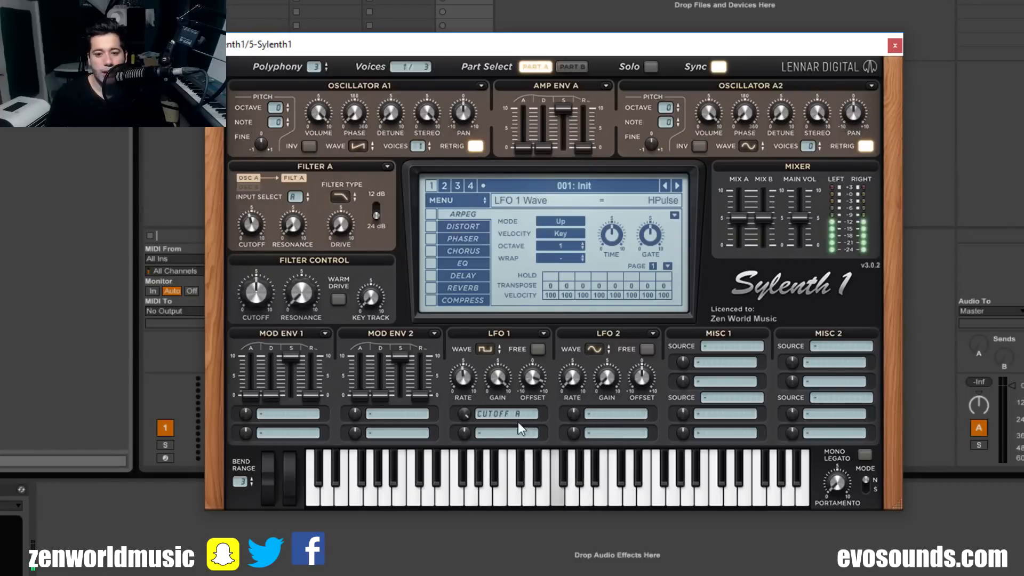
click(486, 350)
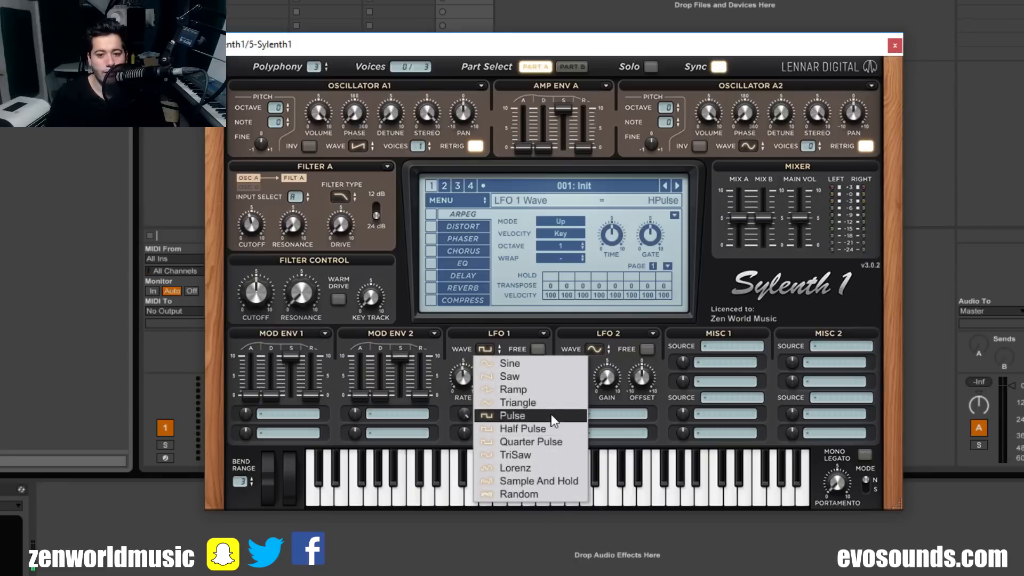
click(551, 414)
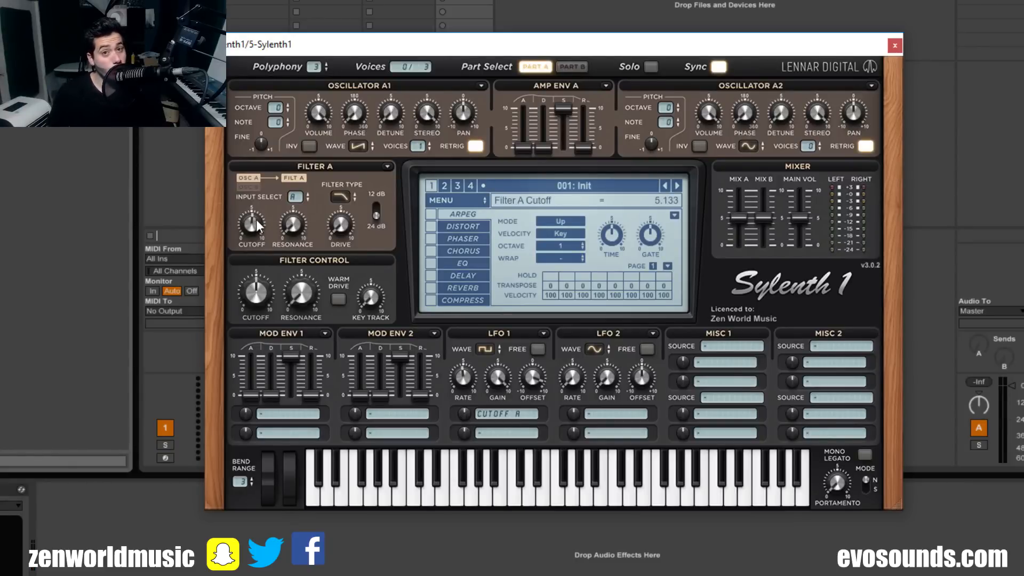
Set LFO 1's rate to 1/4T and its Cutoff A modulation amount to 4.467
drag(471, 374, 482, 385)
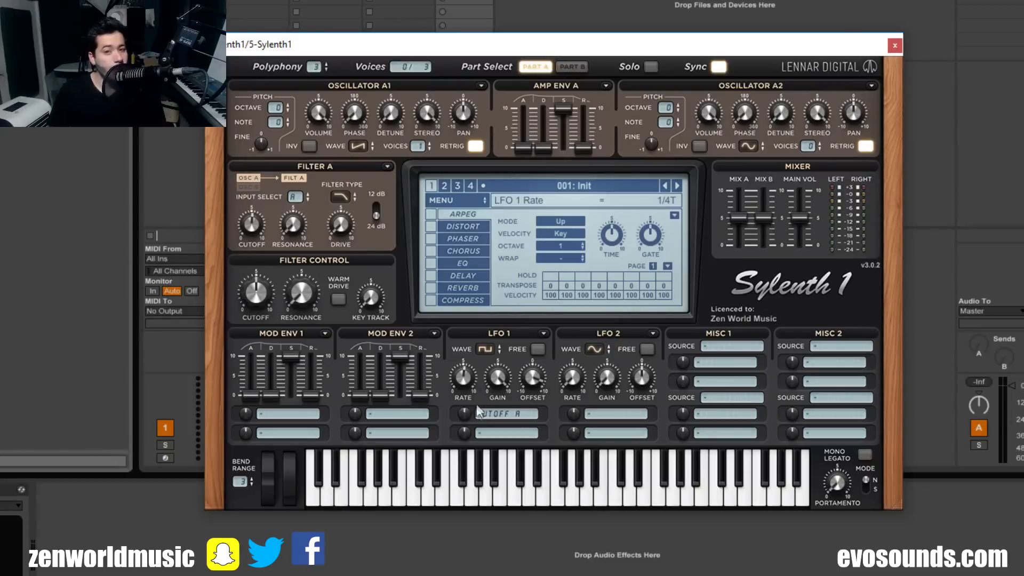
drag(468, 410, 500, 395)
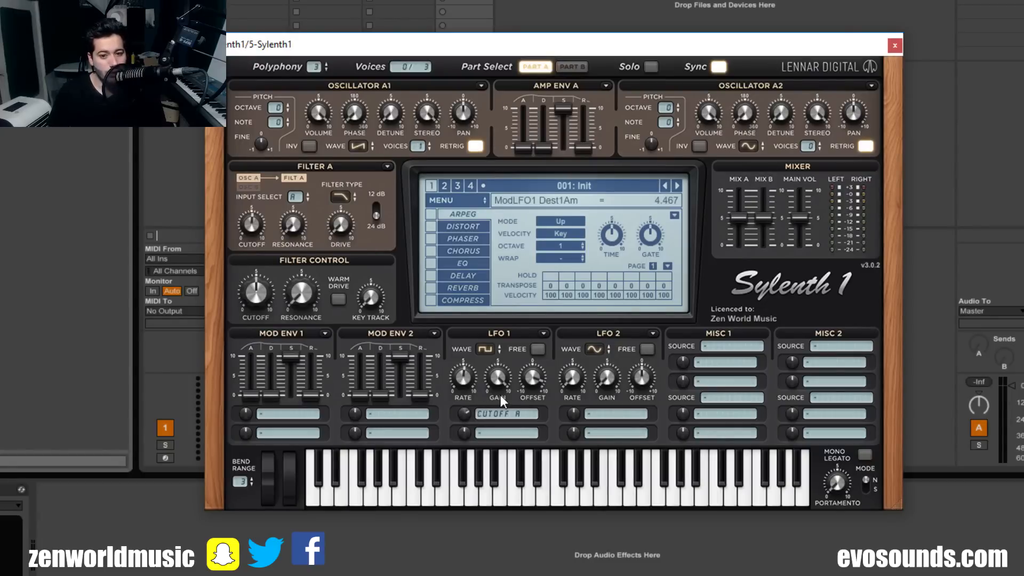
Try Saw on LFO 1, set its wave back to Sine, and turn Filter A's cutoff down to 0
click(486, 348)
click(501, 377)
click(486, 349)
click(498, 362)
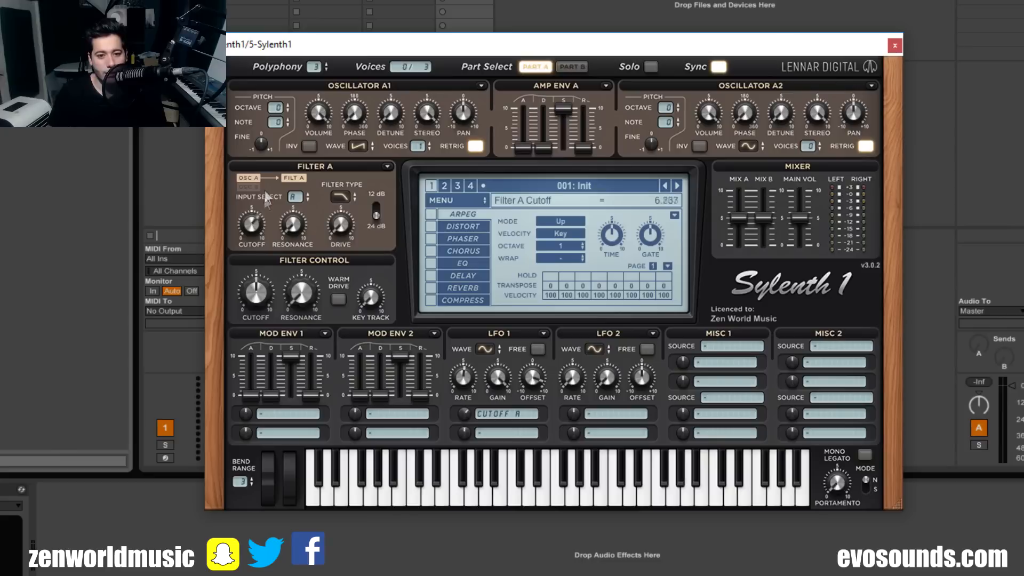
drag(264, 196, 183, 493)
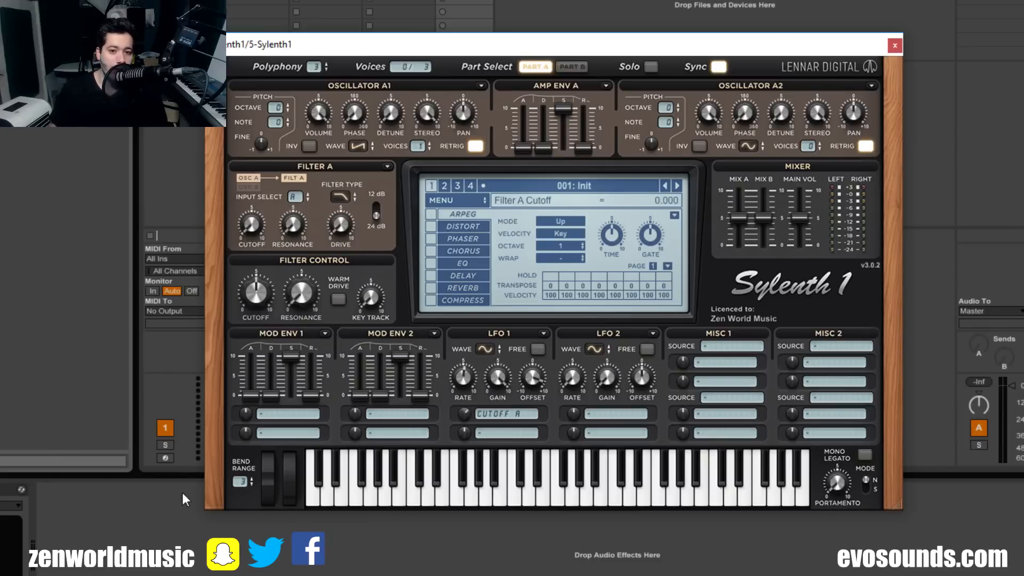